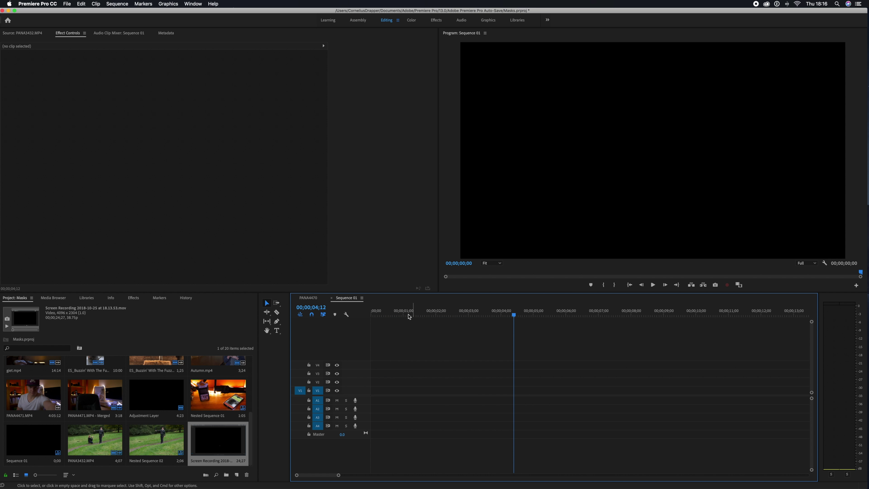
- Return the Sequence 01 playhead to 00;00;00;00 and load PANA3432.MP4 as a source clip
drag(409, 316, 354, 315)
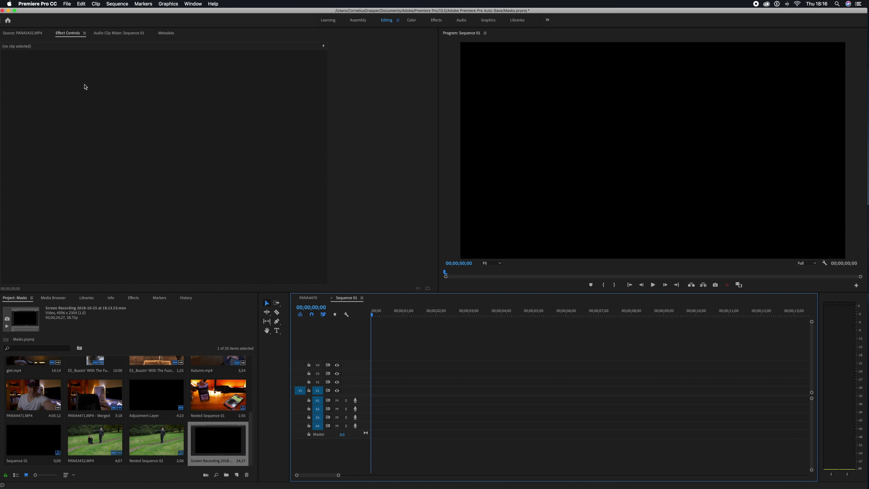
click(22, 33)
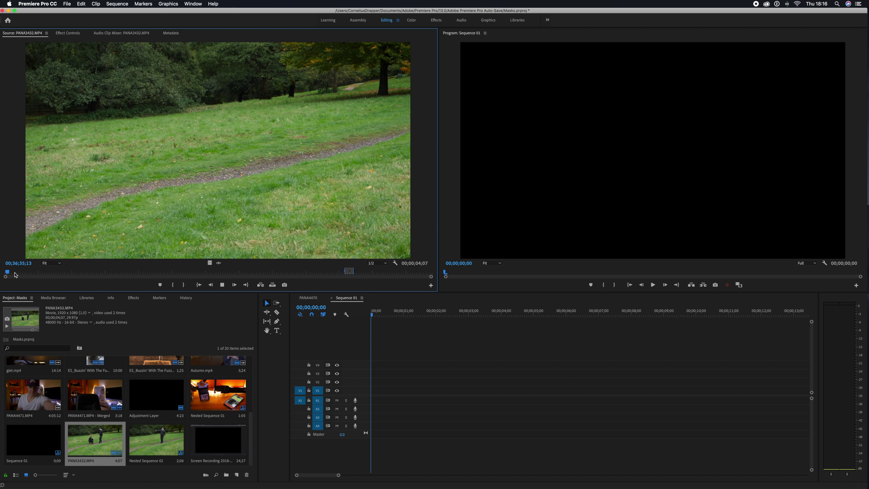
- Mark the two-people part of PANA3432.MP4, overwrite it onto V1/A1, and trim it to 00;00;03;05
click(350, 272)
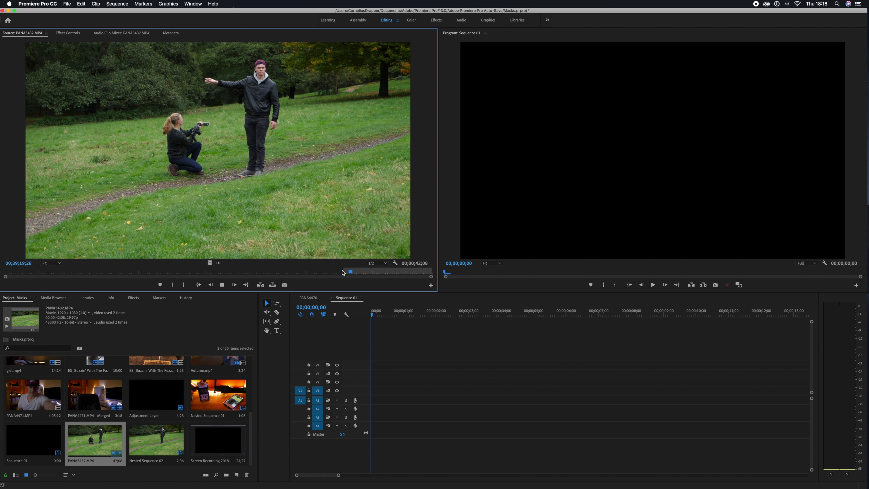
key(o)
key(o)
key(space)
drag(351, 271, 363, 396)
drag(372, 314, 474, 320)
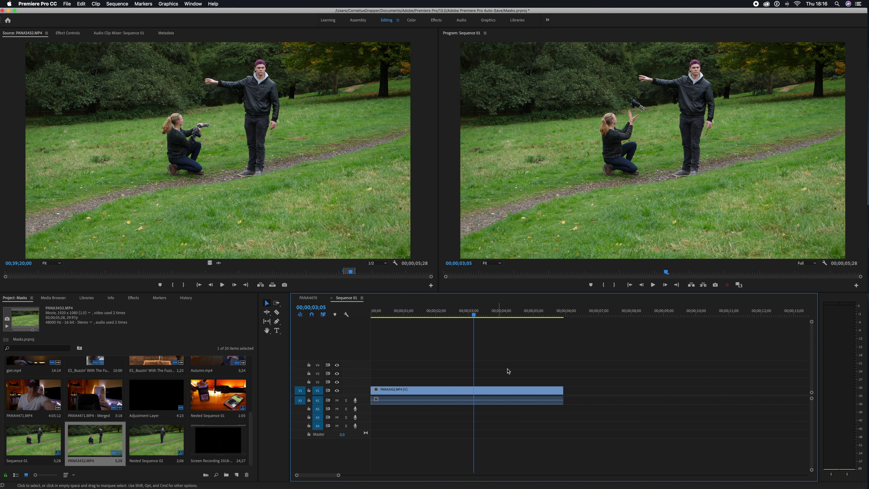
drag(561, 391, 474, 390)
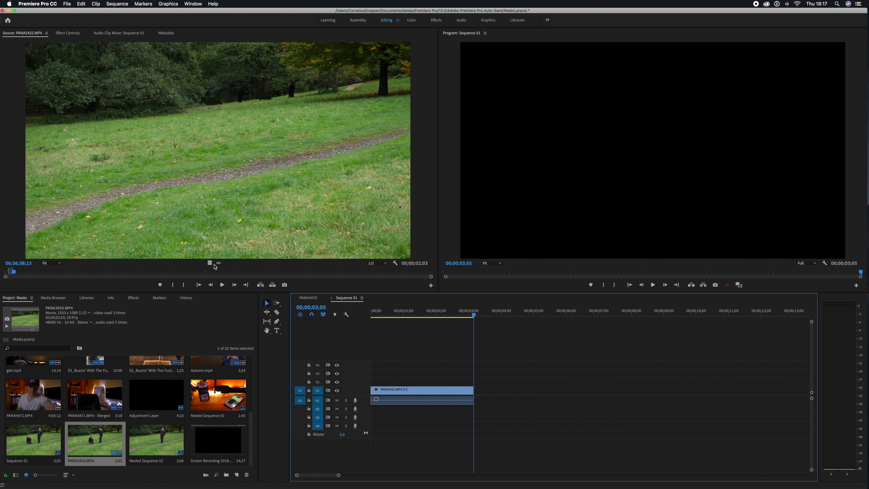
- Put the empty-grass clean plate on V2, ending at 00;00;03;05 like V1, and show its Effect Controls
drag(207, 263, 358, 383)
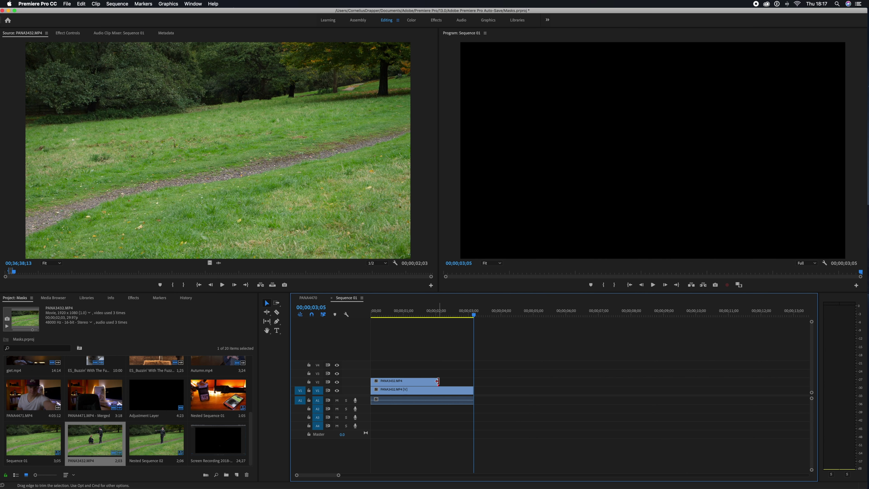
drag(437, 380, 473, 381)
click(393, 313)
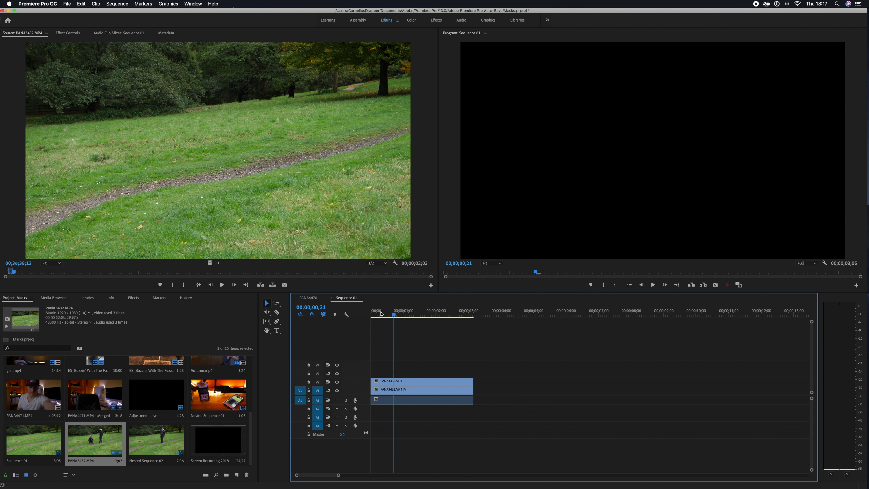
drag(381, 313, 399, 313)
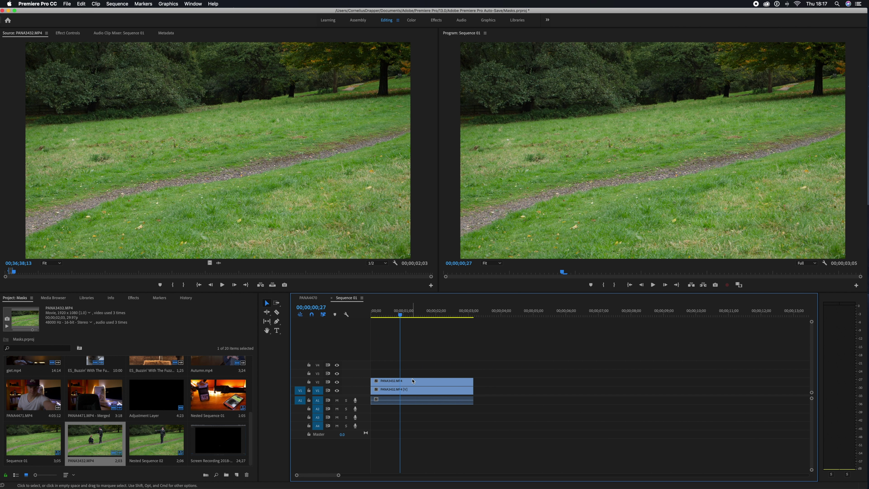
click(453, 378)
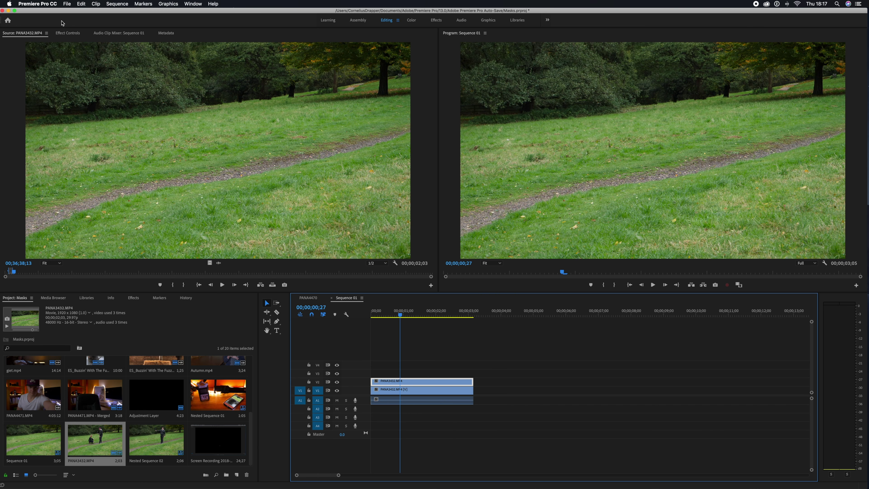
click(66, 33)
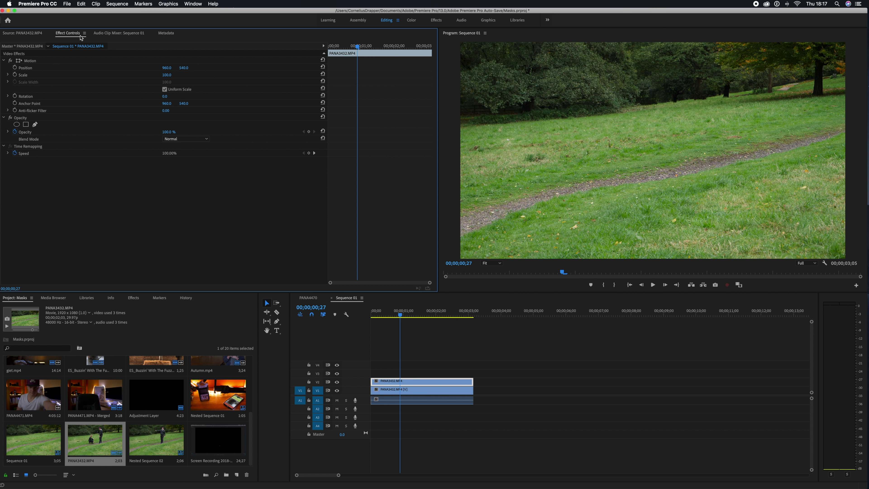
- Lower the clean plate's opacity to 32% with a keyframe, move to 00;00;03;03, and add a pen mask
drag(169, 133, 161, 134)
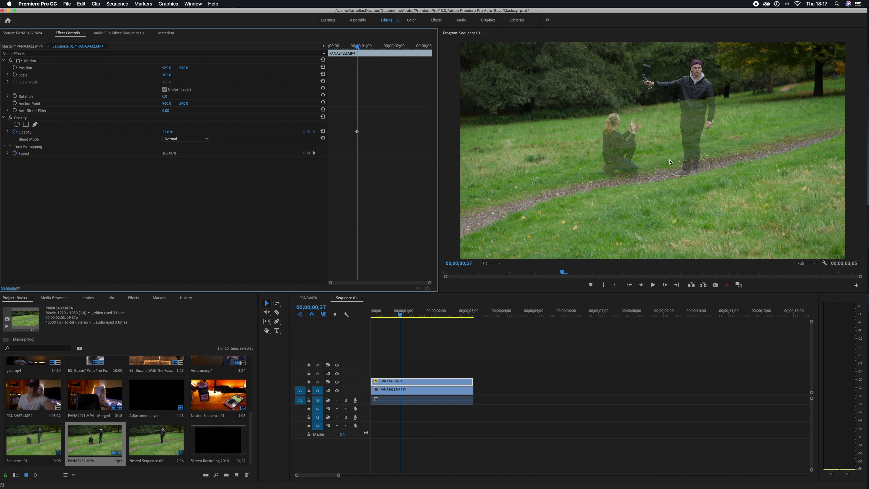
click(472, 318)
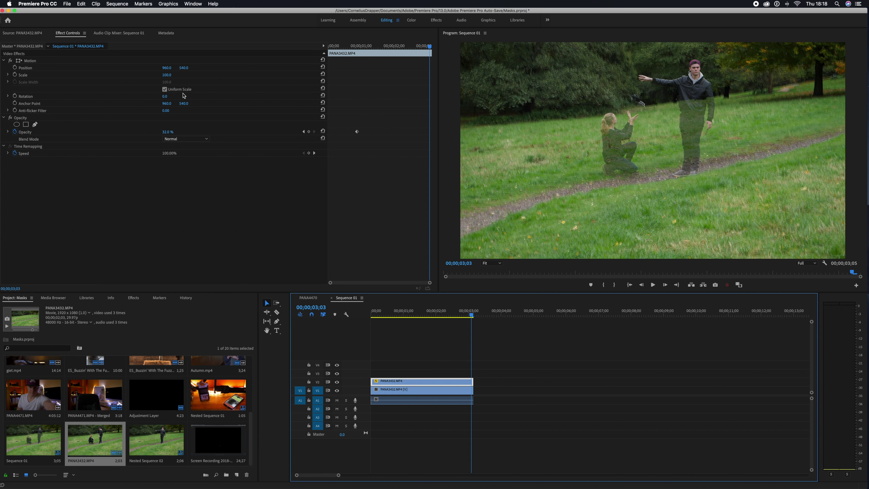
click(34, 125)
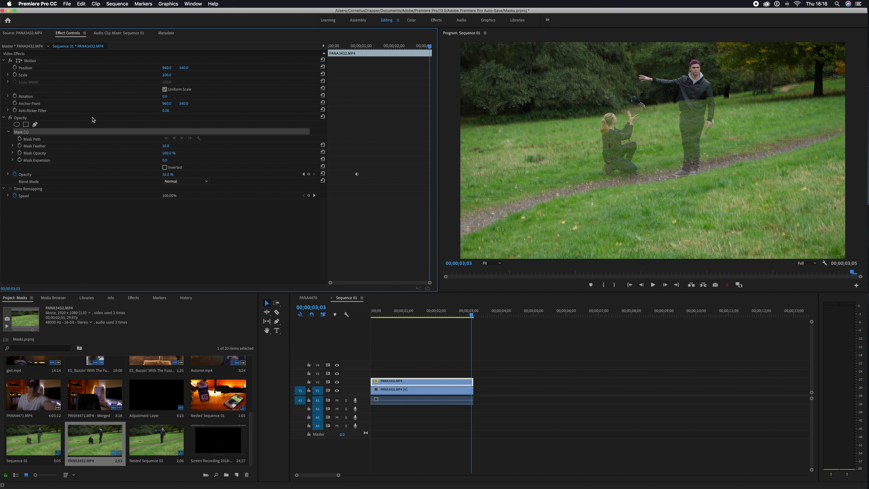
- Draw a four-point mask around the kneeling woman in the Program monitor and widen its edges
click(597, 176)
click(638, 175)
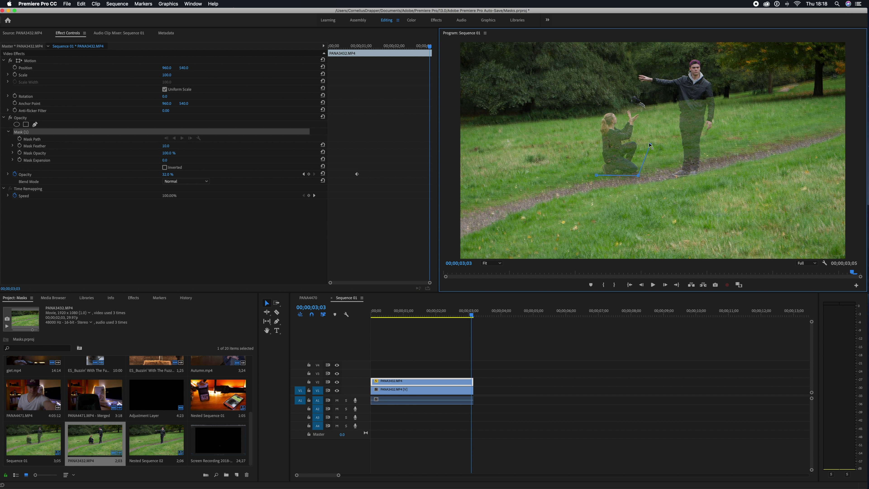
click(626, 104)
click(602, 105)
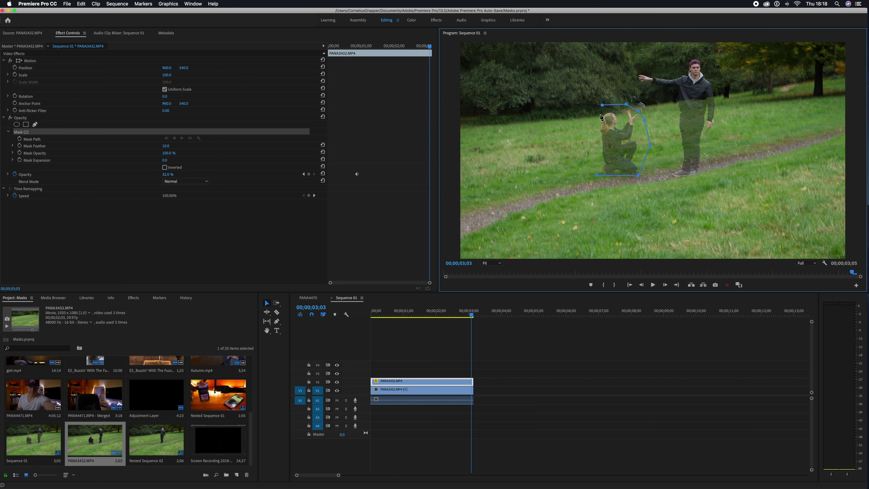
click(597, 175)
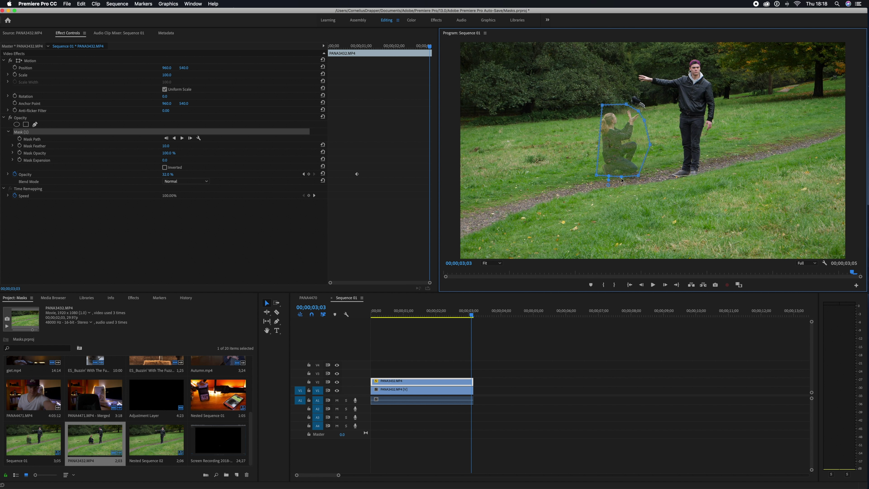
drag(621, 178, 621, 181)
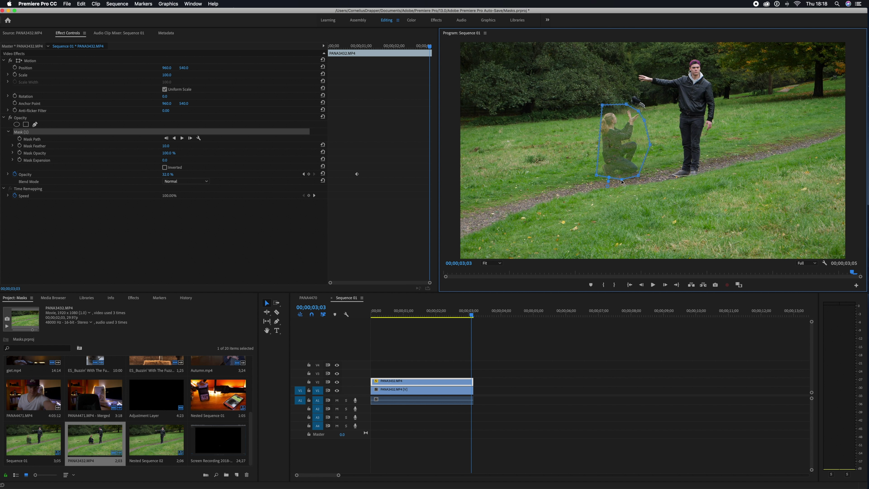
click(604, 178)
drag(600, 130, 596, 129)
- Set the clean plate back to 100% opacity and play the sequence from the start
drag(166, 175, 189, 175)
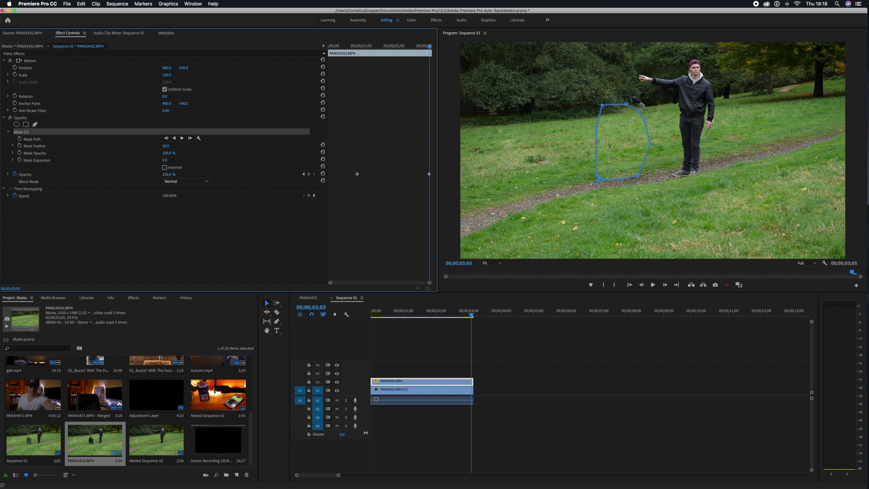
click(373, 315)
key(space)
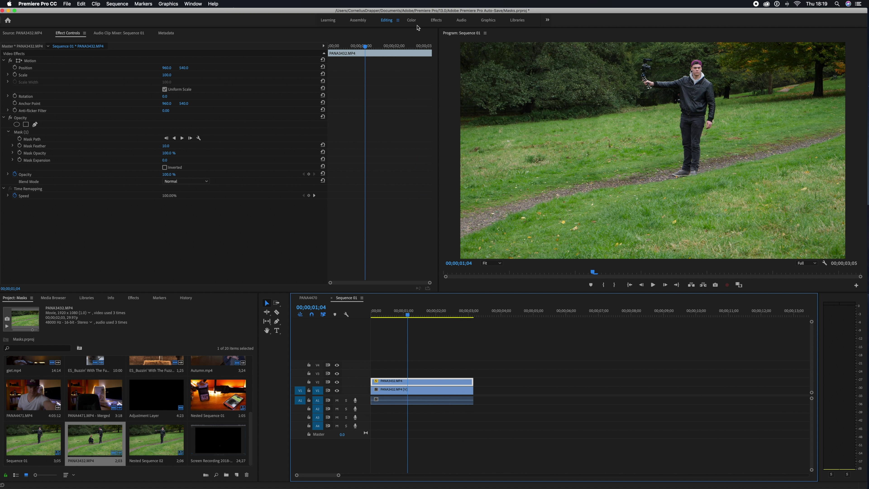
- Switch to the Color workspace and expand the Lumetri Color Wheels & Match section
click(411, 20)
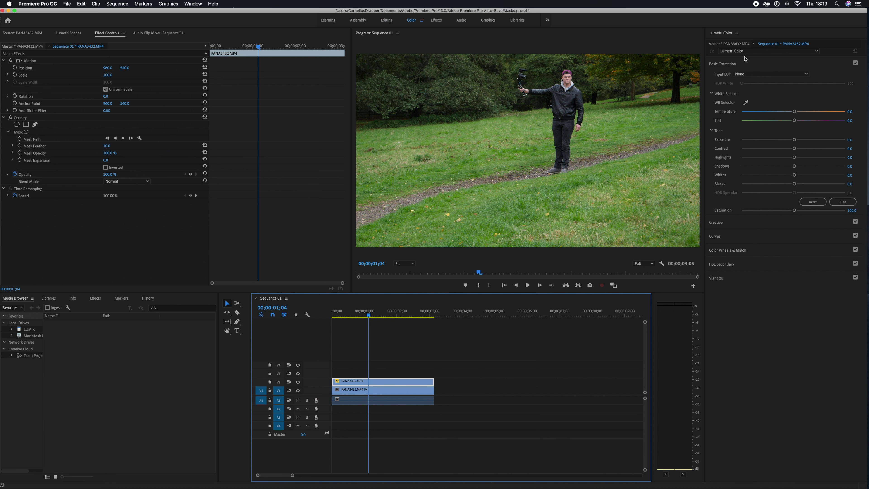
click(717, 222)
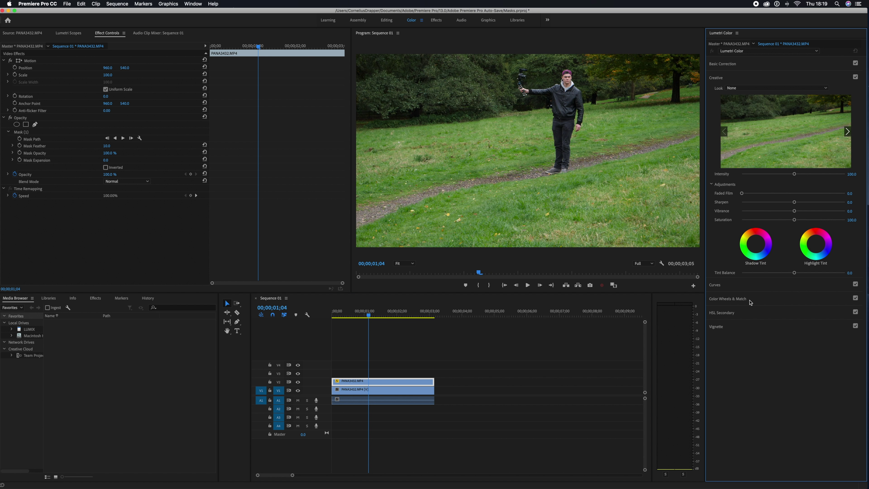
click(739, 298)
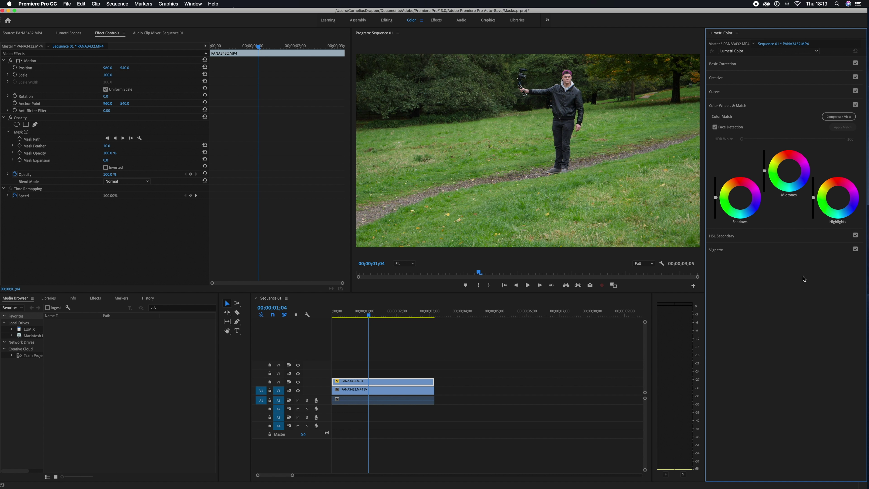
- Extend the V1 clip past the masked clip, razor off its tail, and shift that piece right
mouse_move(368, 312)
mouse_down()
mouse_move(394, 312)
mouse_move(383, 312)
mouse_up()
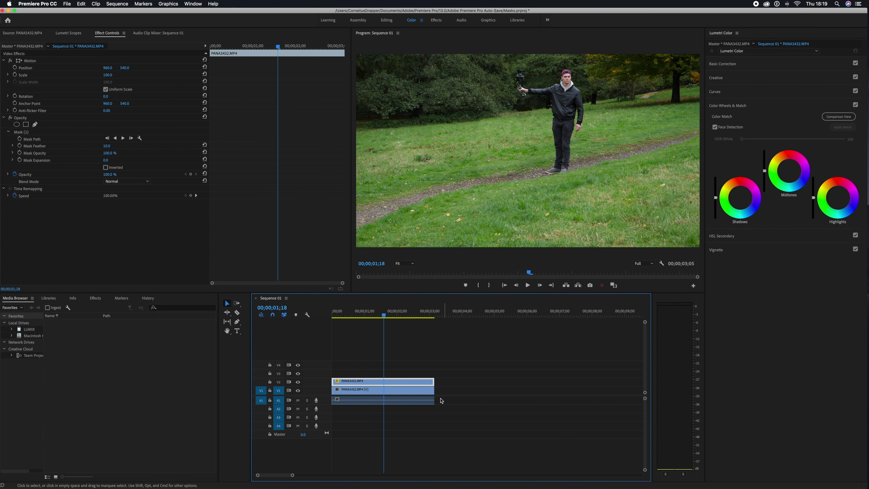
drag(433, 391, 458, 391)
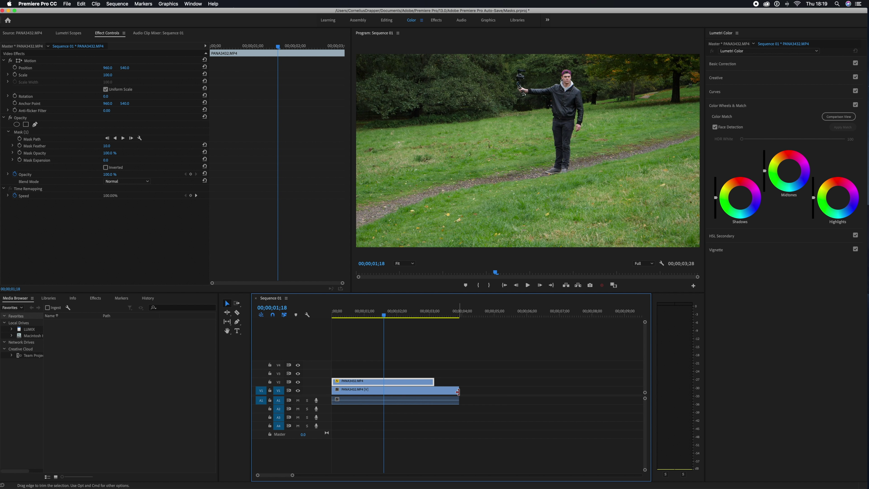
key(c)
click(435, 389)
key(v)
drag(444, 389, 456, 389)
click(392, 382)
- Match the clean plate's colours to the reference frame at 00;00;03;21, then delete the spare V1 piece
click(838, 117)
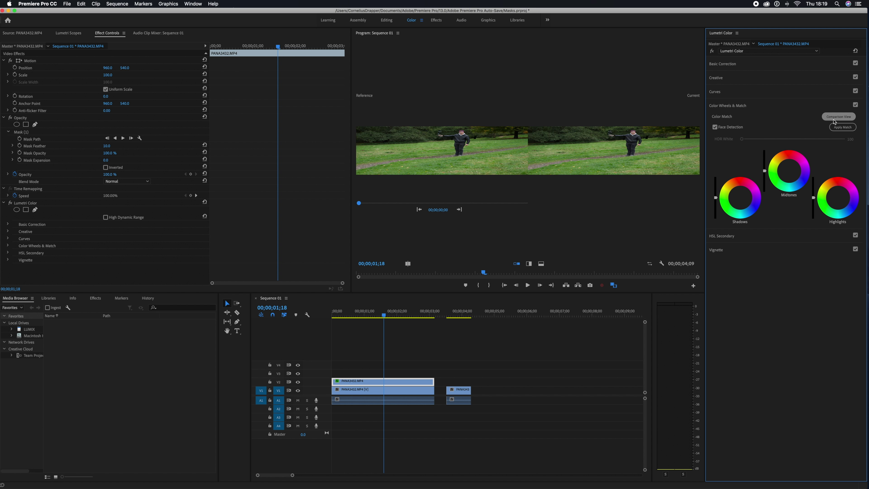
drag(360, 204, 506, 207)
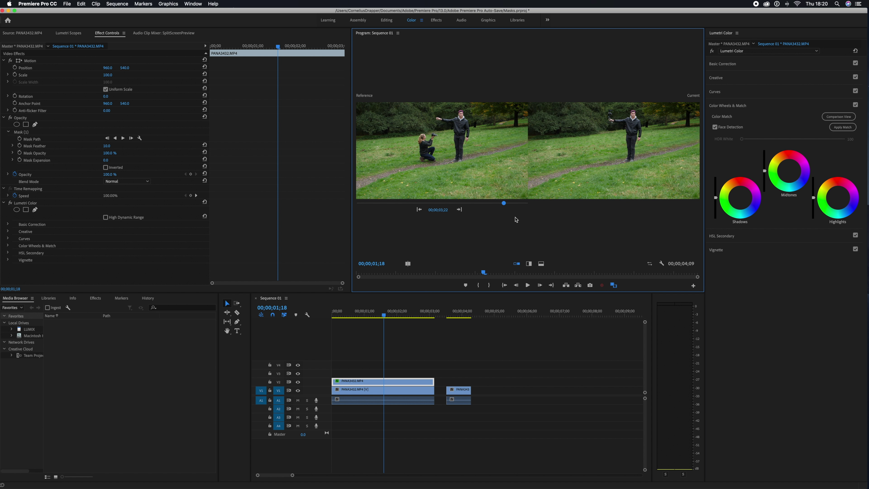
click(842, 127)
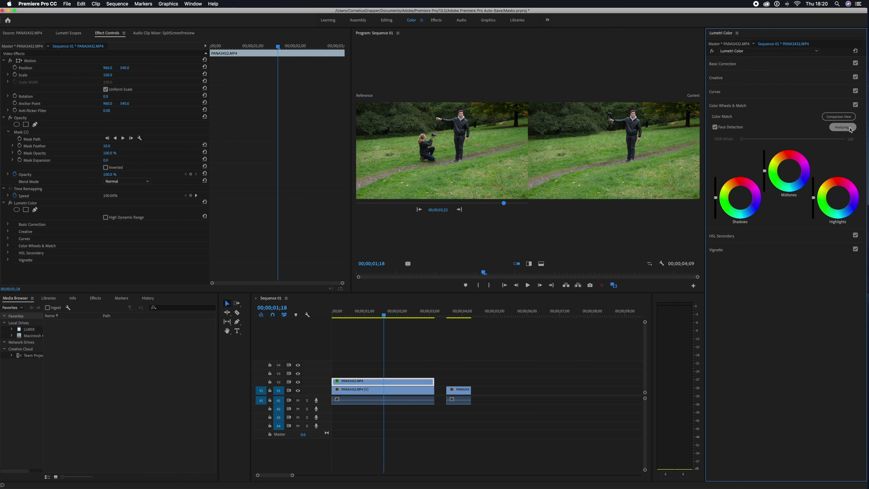
click(392, 344)
key(Home)
key(space)
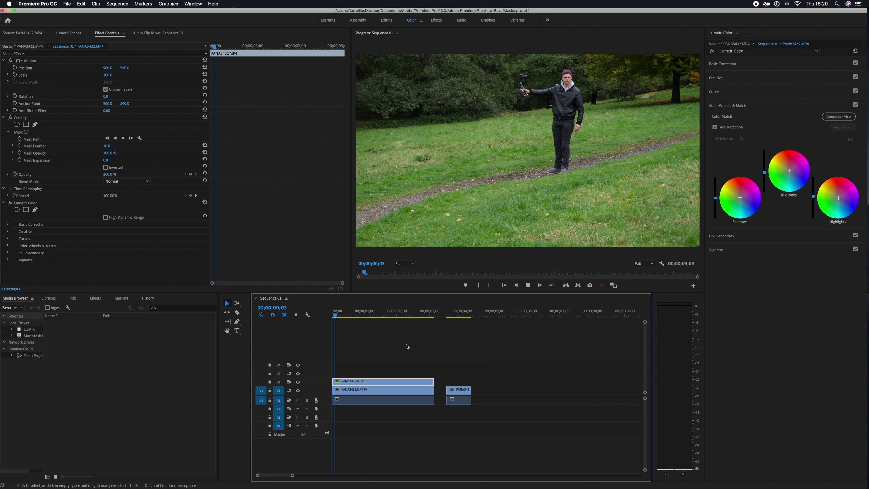
click(459, 390)
key(Delete)
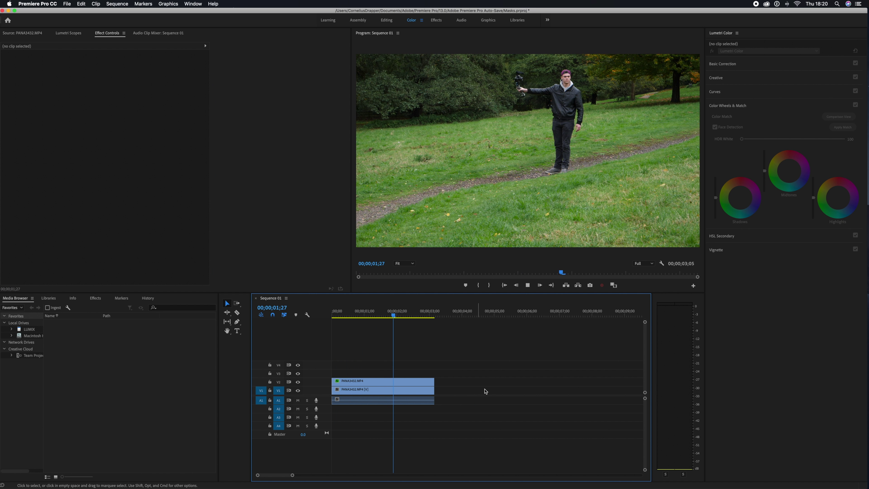
- Nest the V2, V1 and A1 clips as Nested Sequence 03 and play it from the start
drag(377, 358, 377, 423)
right_click(393, 381)
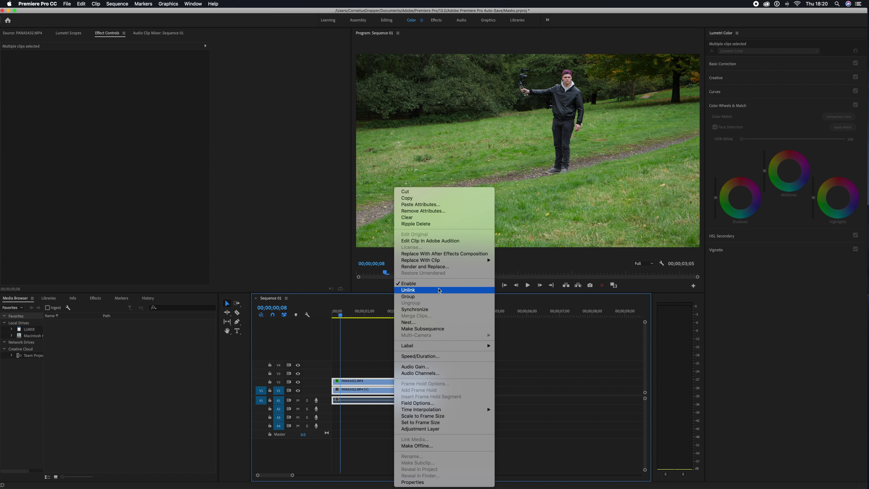
click(421, 322)
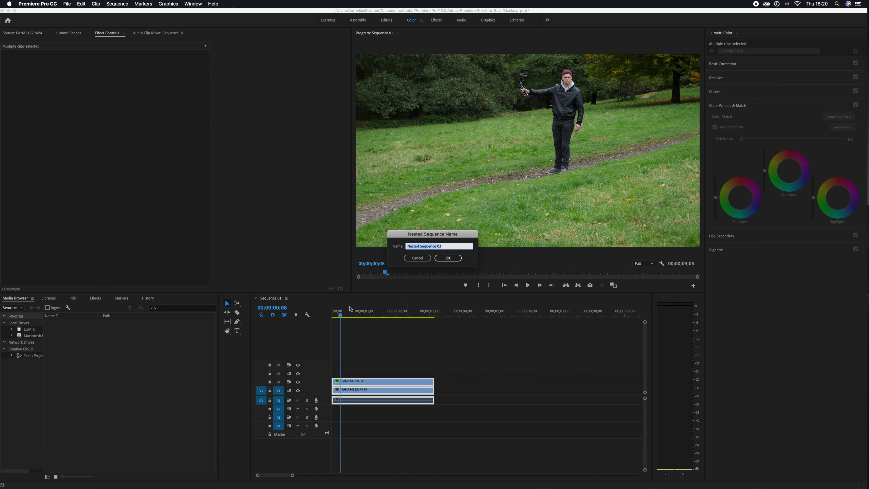
click(456, 256)
click(337, 316)
key(space)
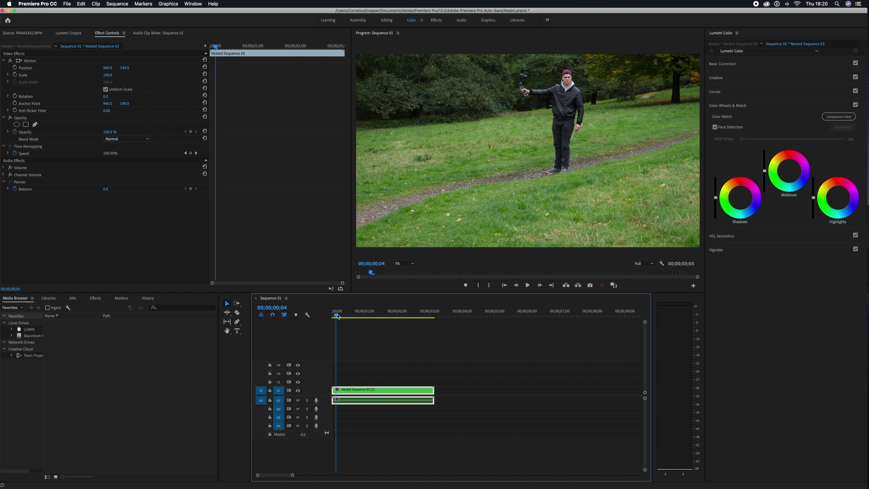
- Alt-drag a copy of Nested Sequence 03 after itself, set it to Reverse Speed, and play it back
click(561, 315)
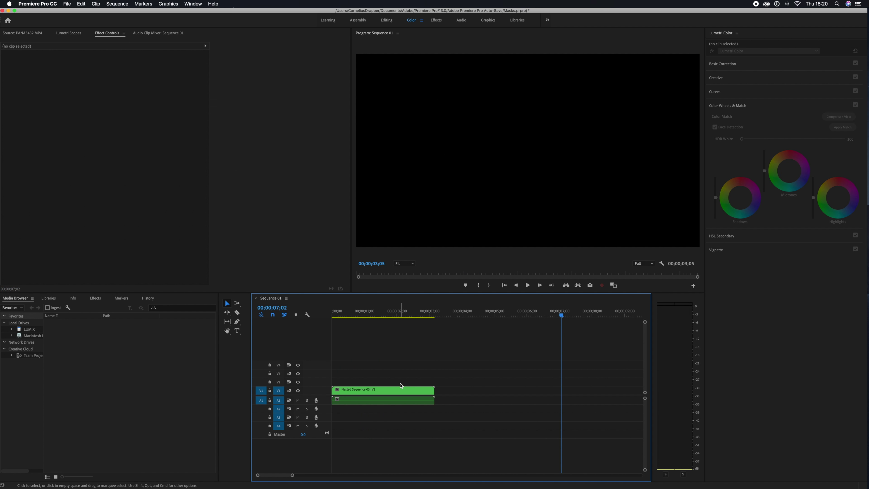
drag(358, 393, 460, 393)
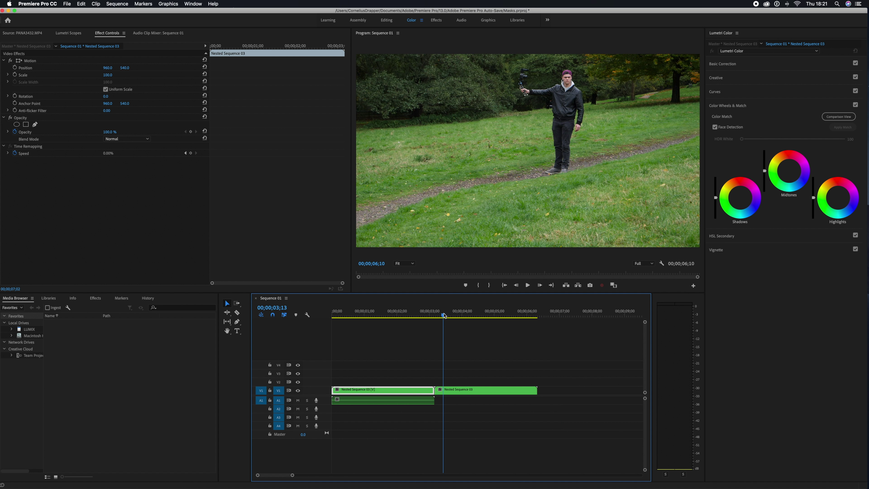
right_click(464, 394)
click(495, 369)
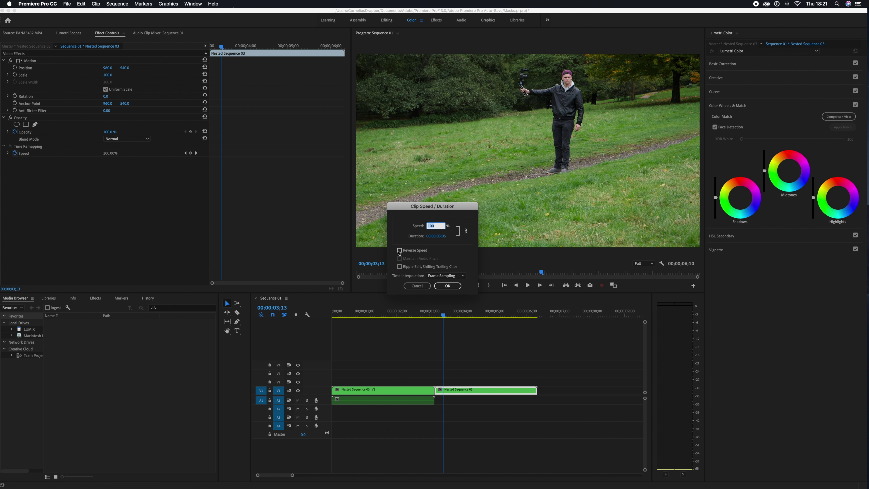
click(400, 251)
click(447, 286)
key(Home)
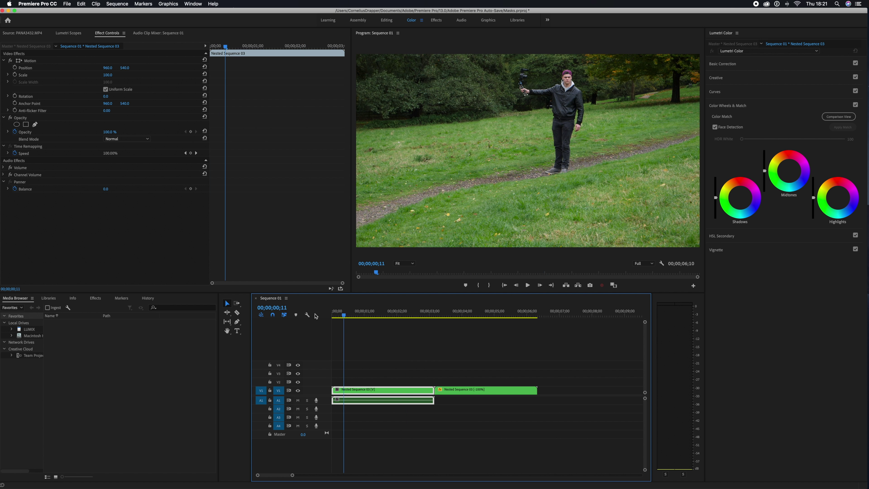
key(space)
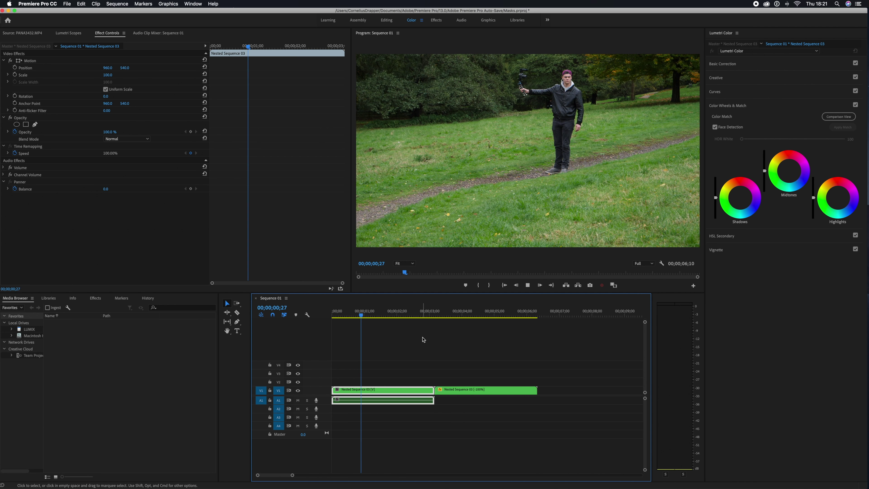